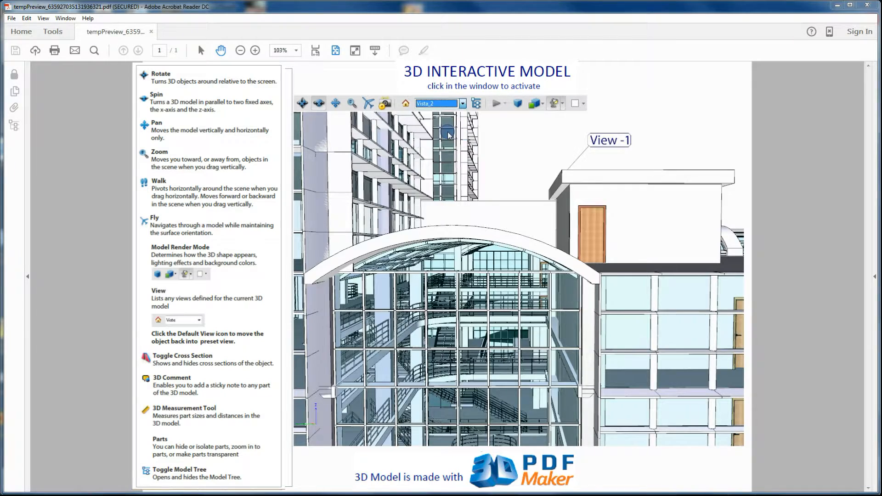
- Show the Vista_3 preset view of the 3D building model, and return the model to its default view
left_click(463, 104)
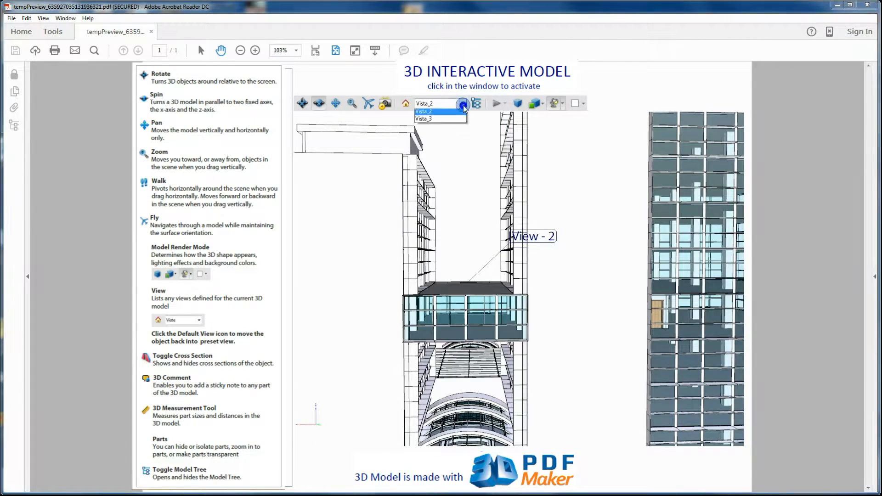
left_click(449, 138)
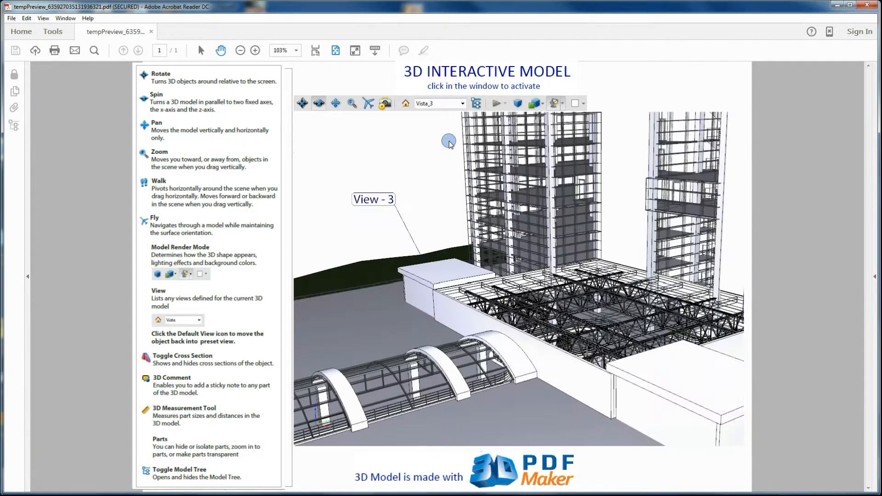
left_click(407, 104)
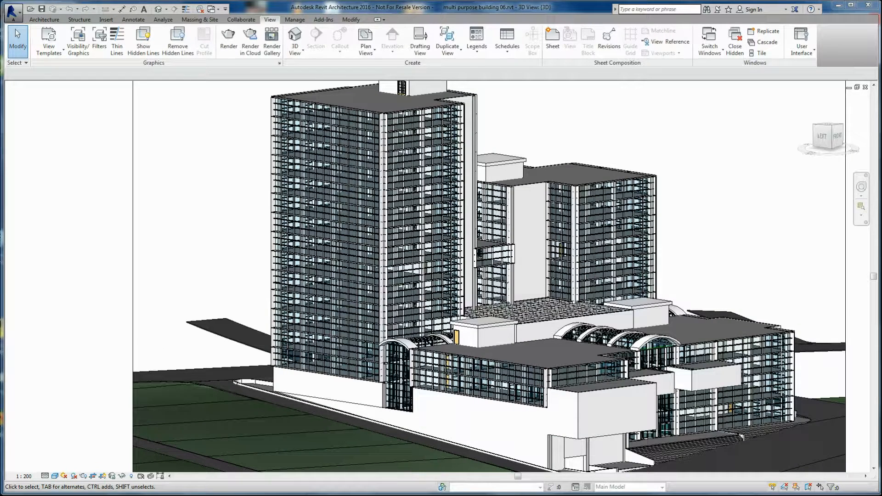
- Switch to the multi purpose building 06 project in Revit and open its default 3D view
left_click(343, 246)
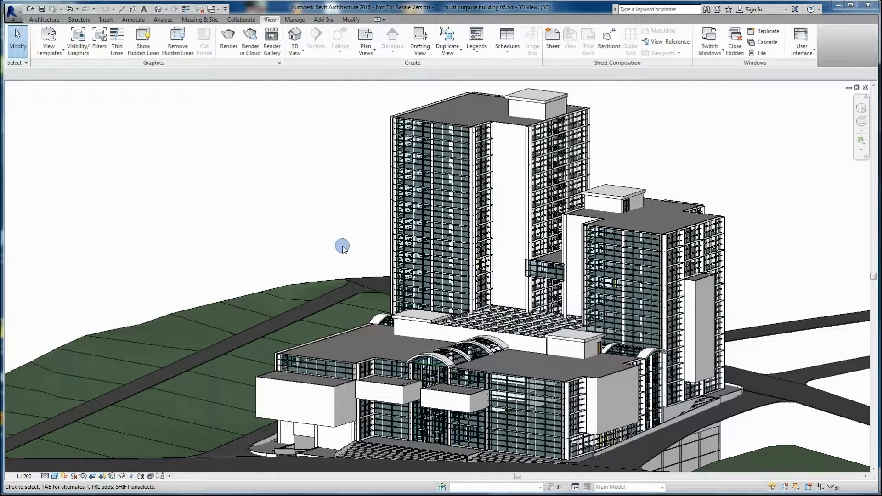
left_click(295, 49)
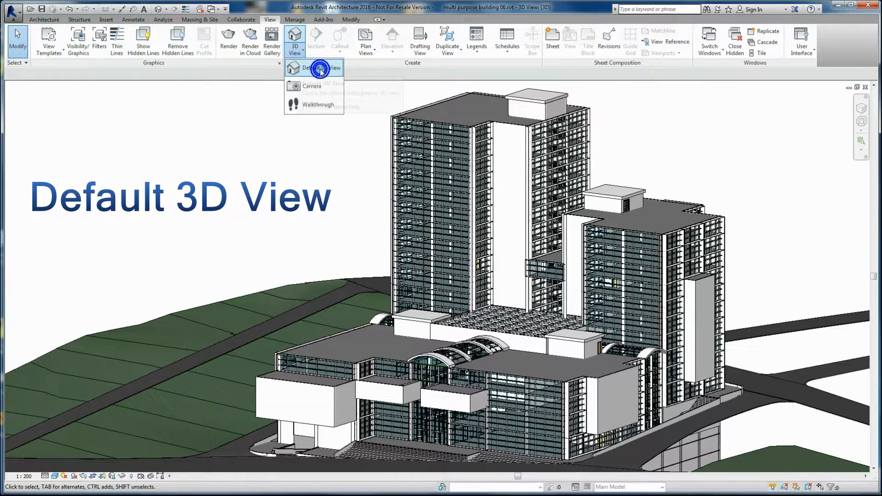
left_click(321, 70)
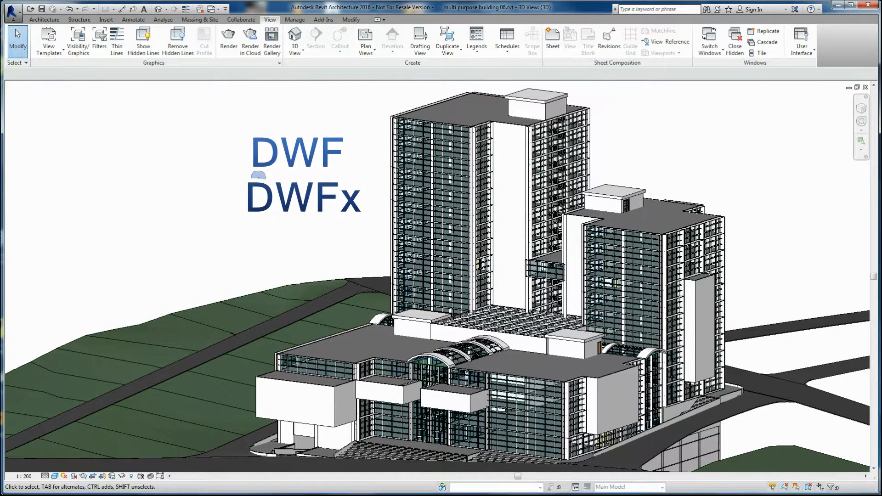
- Export only the current 3D view as a DWFx file named multi purpose building 06 in My Documents
left_click(21, 21)
left_click(37, 140)
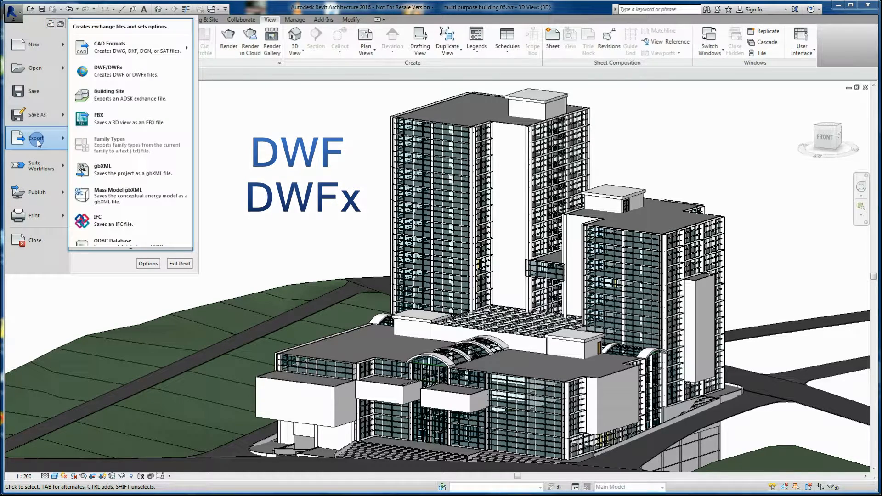
left_click(109, 71)
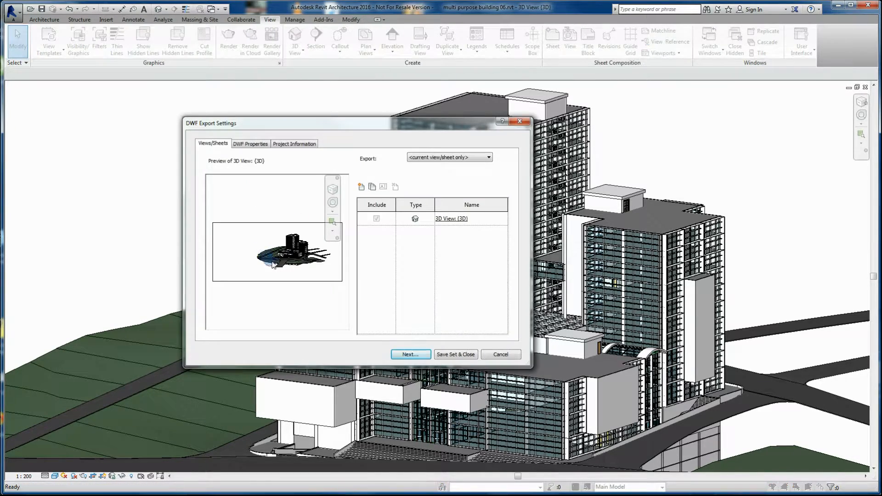
left_click(410, 355)
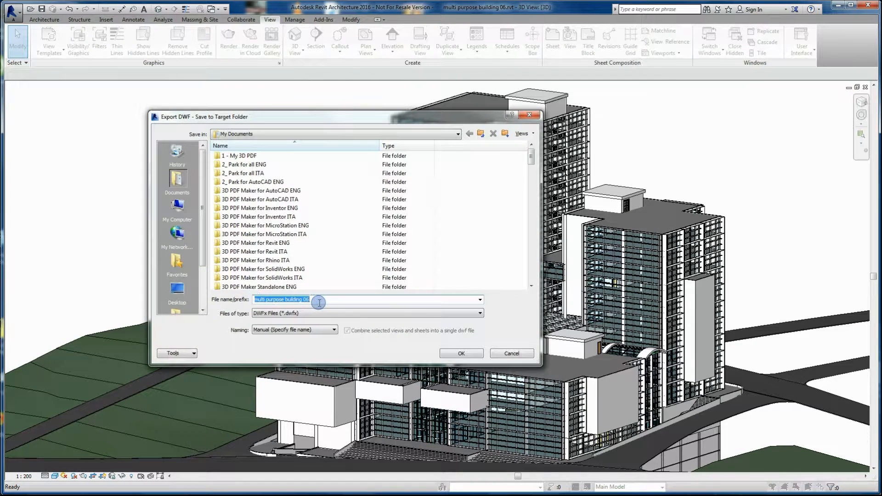
left_click(462, 353)
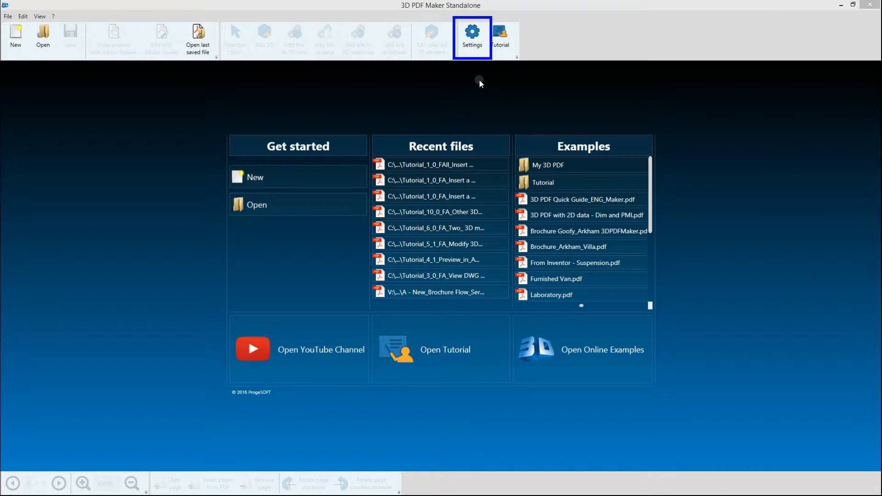
- In the 3D PDF Maker Standalone settings, set the 3D view default background color to blue and turn off the Correct Orientation dialog
left_click(478, 56)
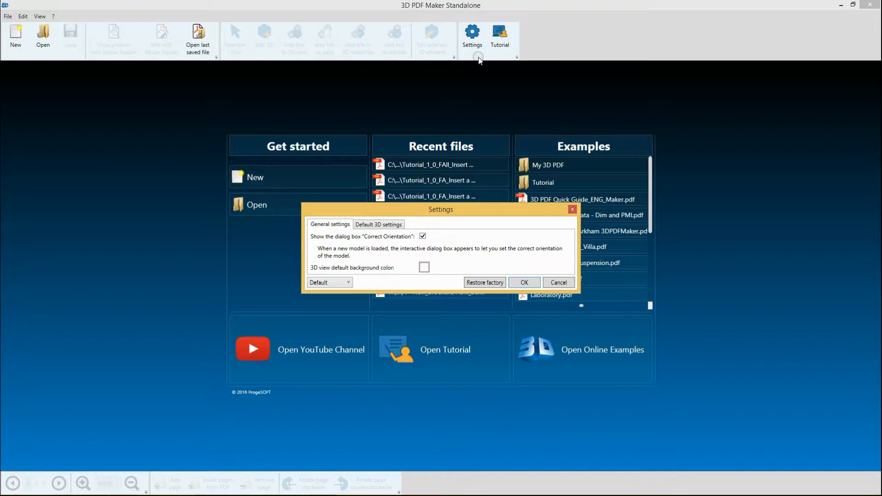
left_click(424, 268)
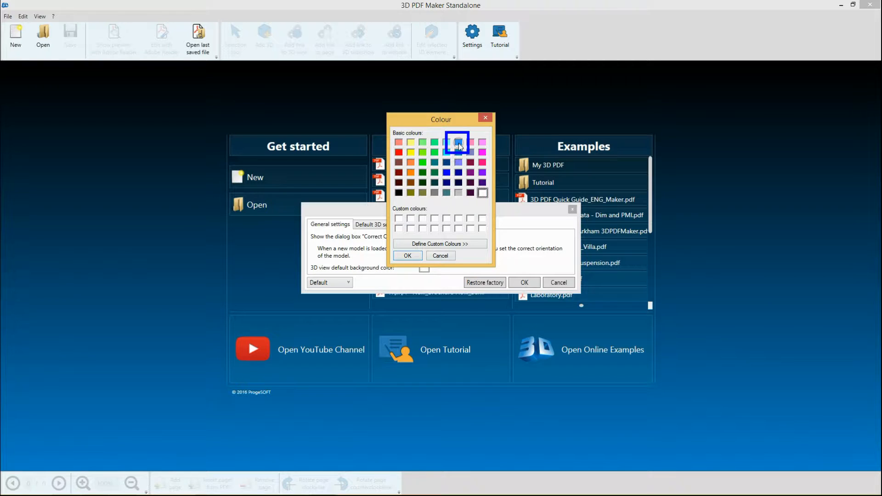
left_click(459, 142)
left_click(405, 256)
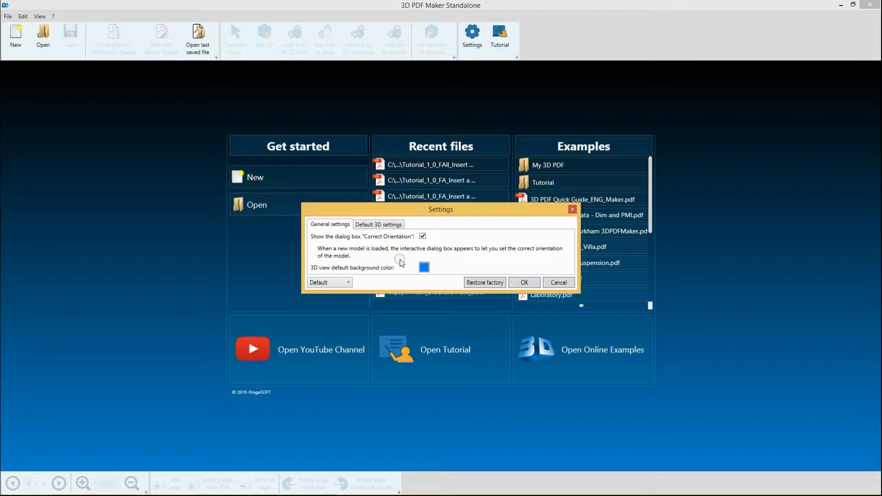
left_click(423, 237)
- Set the default 3D light multiplier to 1, lighting scheme to CAD Optimized Lights and rendering style to Solid, and save the settings
left_click(388, 225)
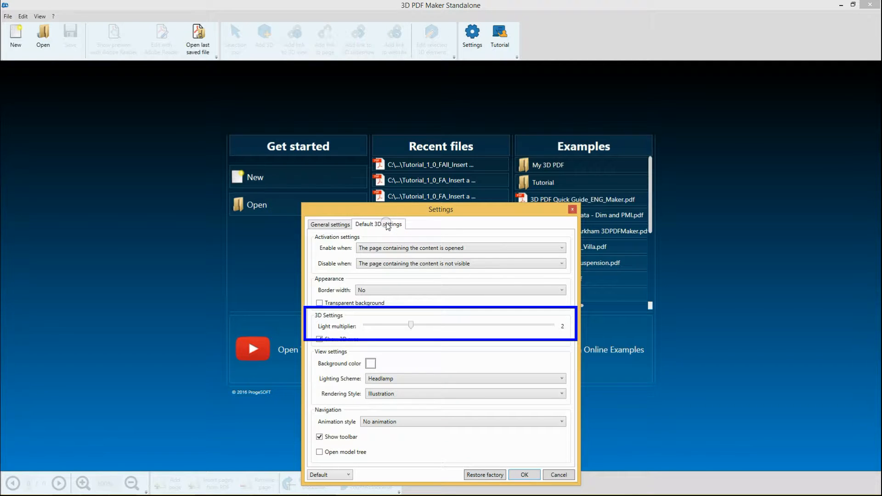
left_click(368, 320)
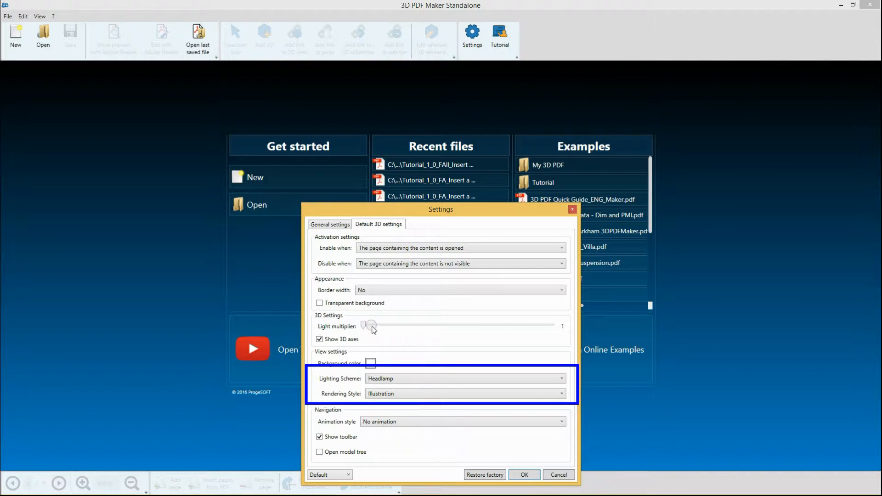
left_click(408, 380)
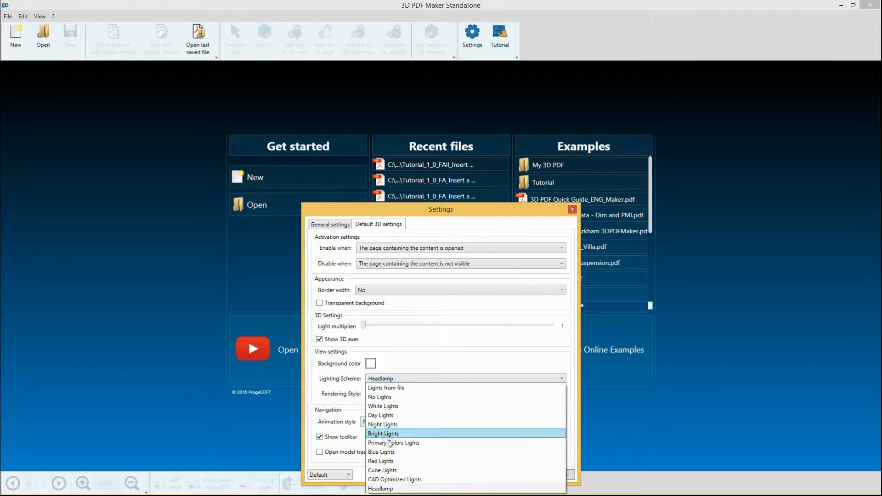
left_click(406, 481)
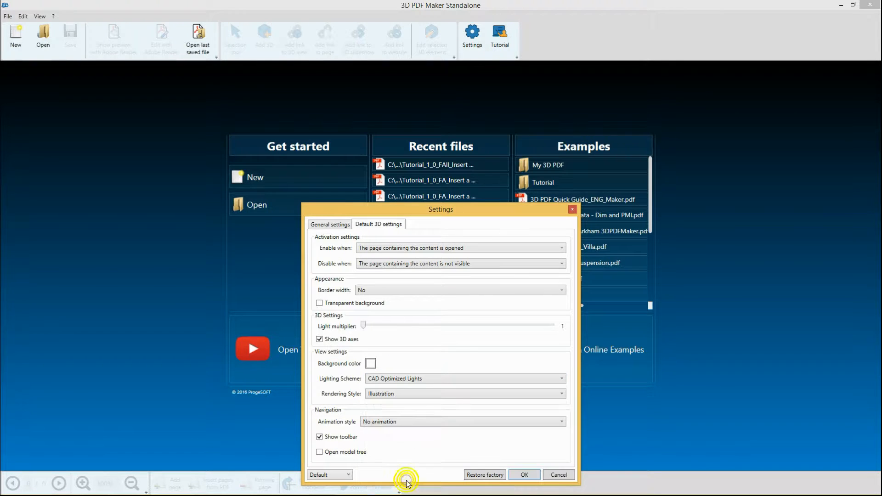
left_click(408, 394)
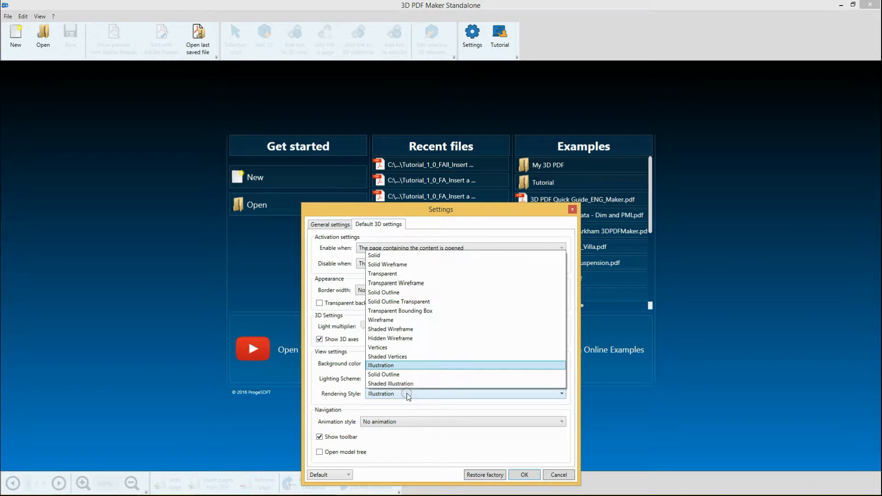
left_click(395, 257)
left_click(525, 475)
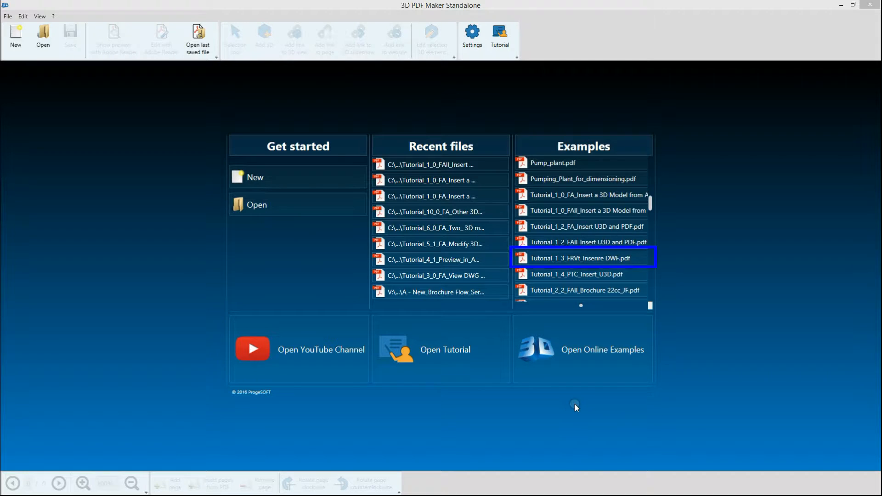
- Open the example Tutorial_1_3_FRVt_Inserire DWF.pdf and define a 3D area covering the large empty frame on its page
left_click(567, 259)
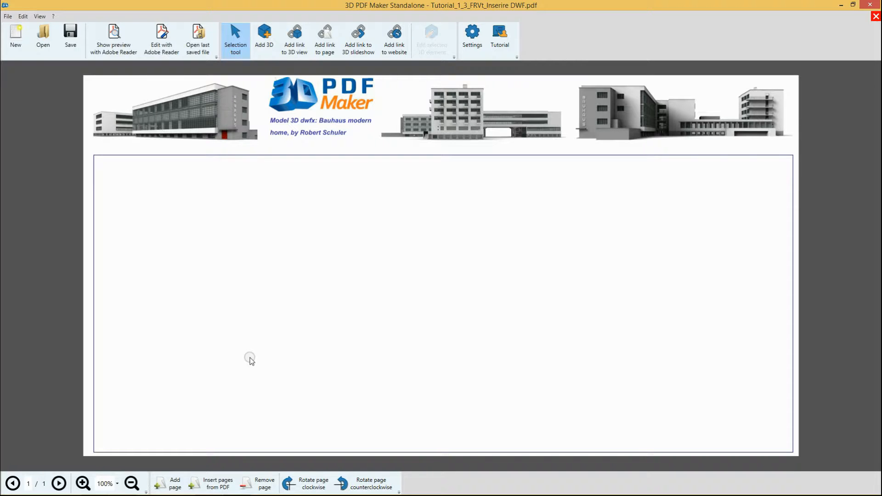
left_click(265, 37)
left_click_drag(94, 156, 794, 453)
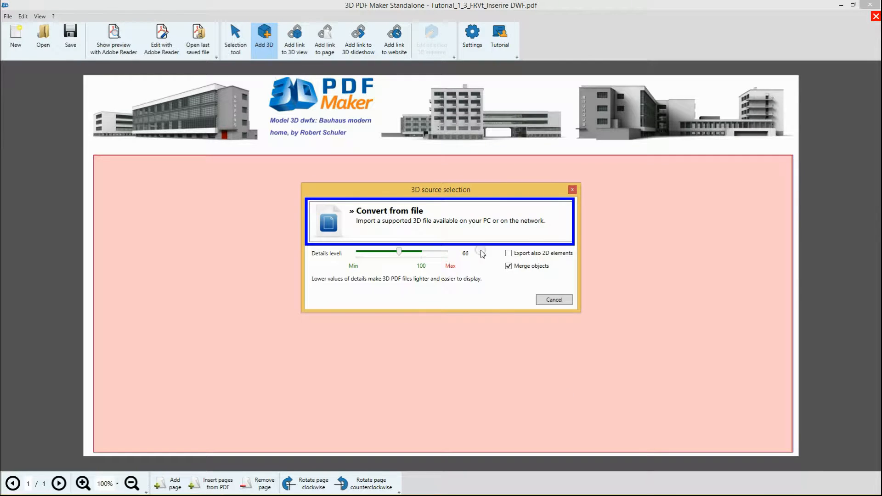
- Import Bauhaus_RS.dwfx from the Tutorial\REVIT folder as the 3D source, converting it from file
left_click(474, 223)
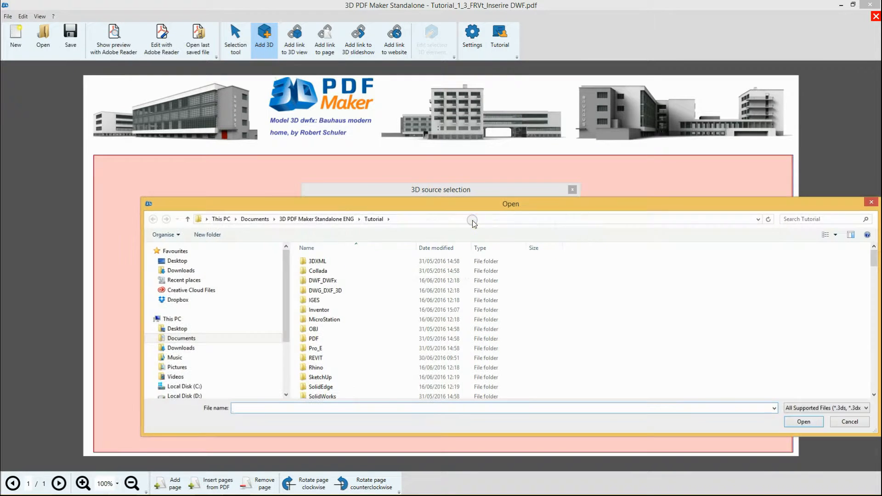
double_click(316, 359)
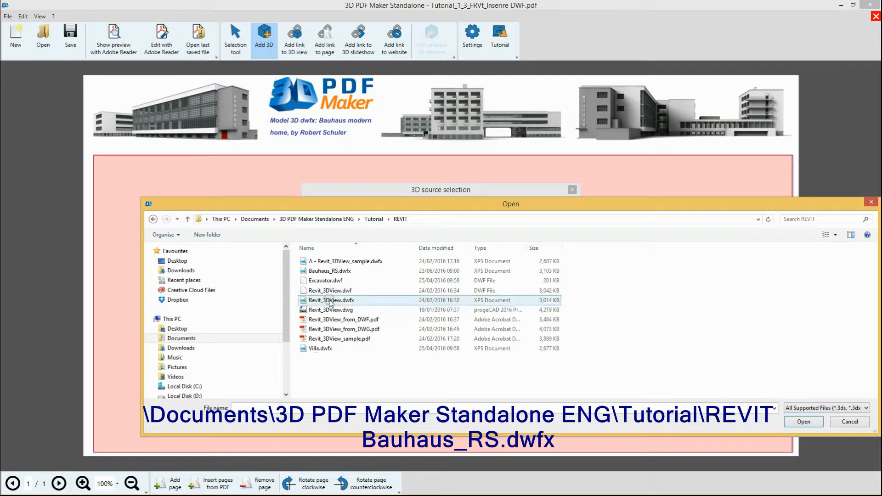
left_click(336, 273)
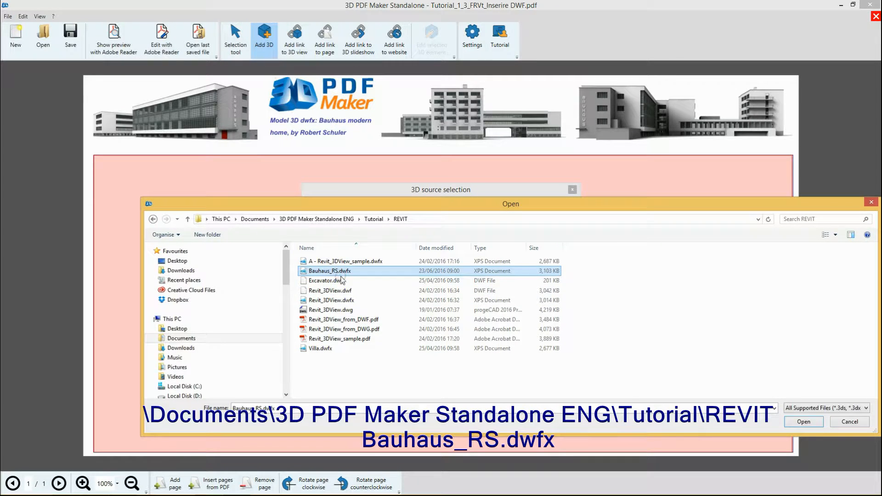
left_click(810, 423)
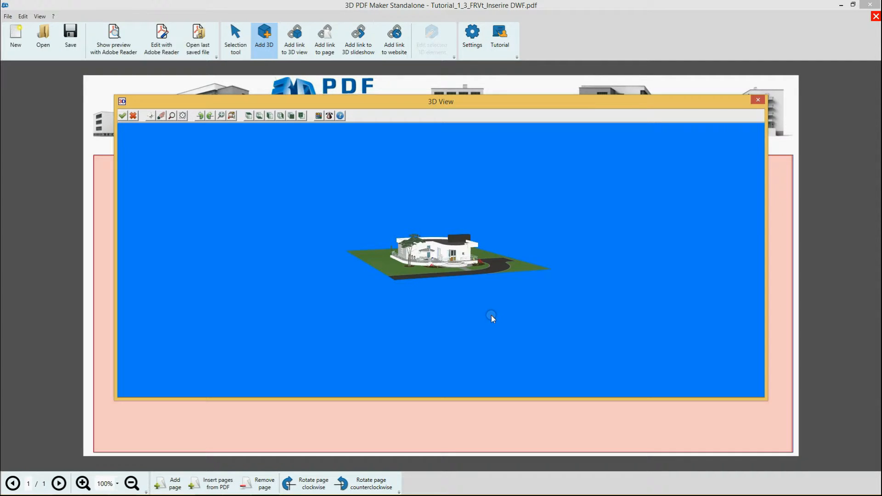
- Frame the house's entrance side close up as the model's 3D view, accept it and finish placing the model on the page
scroll(454, 269, "up", 5)
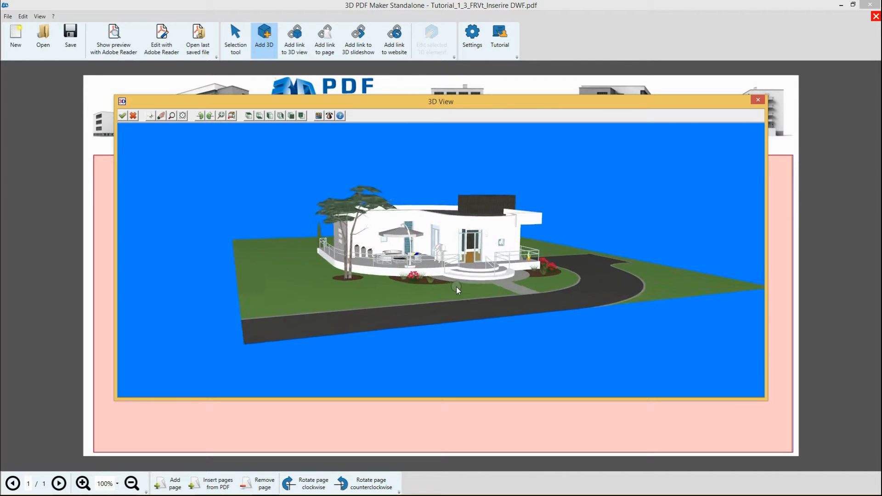
scroll(457, 289, "up", 3)
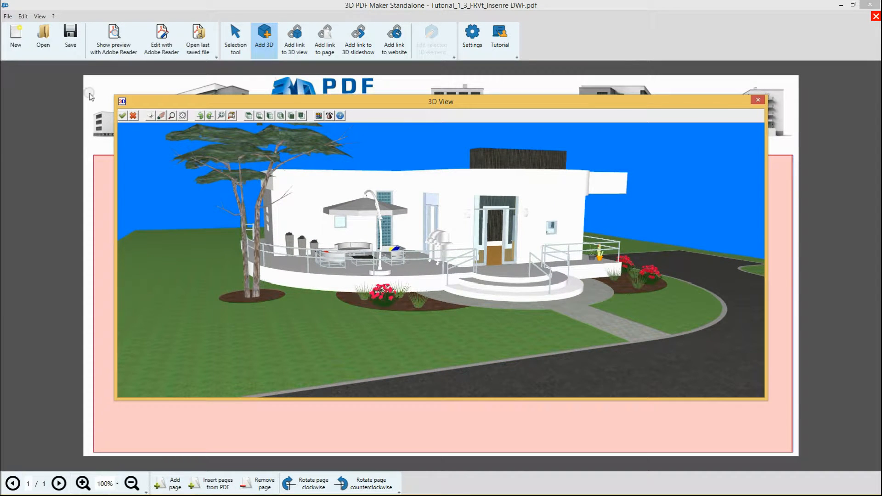
left_click(122, 115)
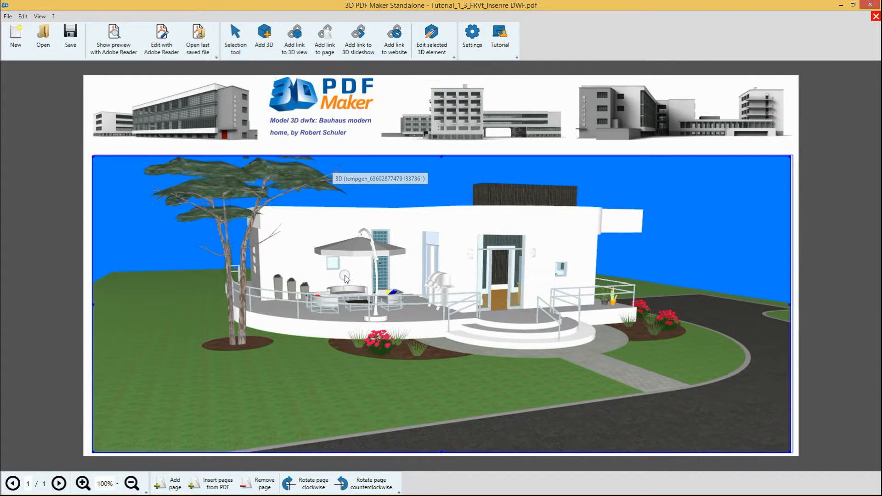
left_click_drag(344, 275, 345, 275)
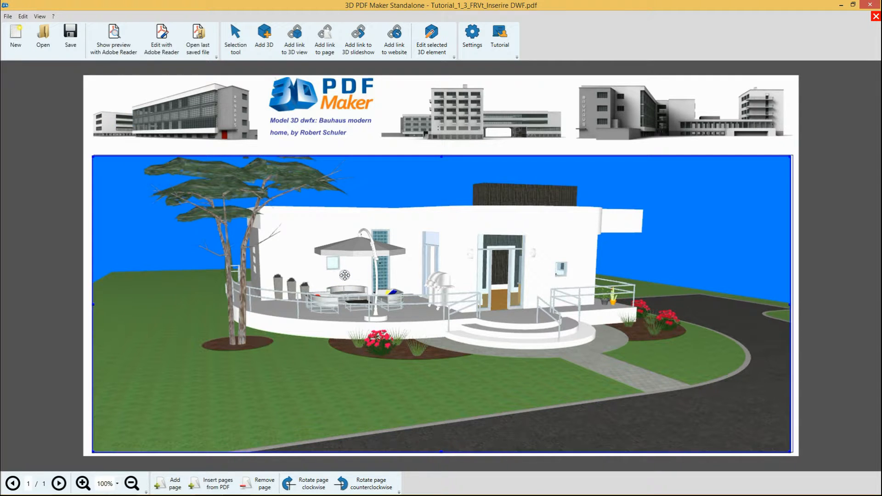
key("Escape")
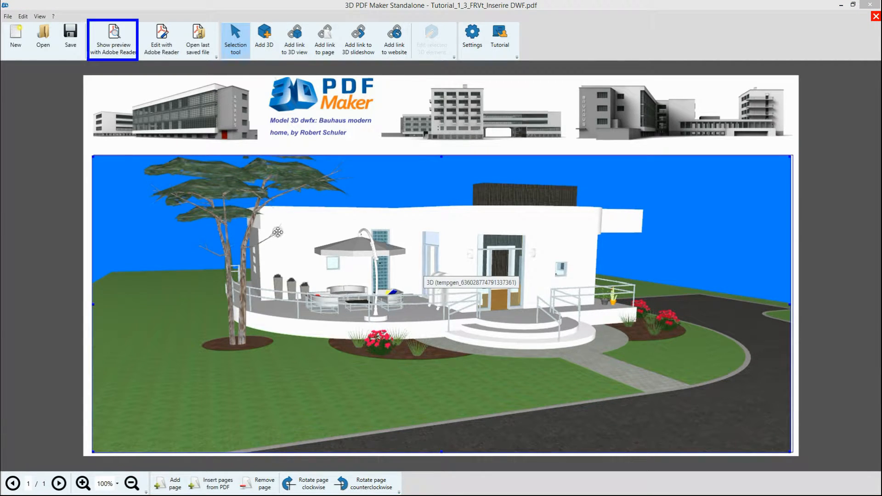
- Preview the 3D PDF in Adobe Reader and hide the tools pane to enlarge the page
left_click(116, 42)
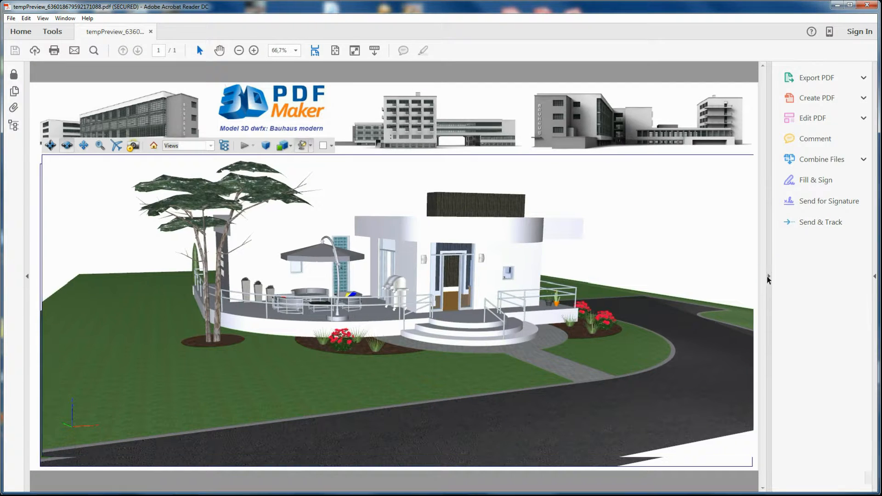
left_click(768, 276)
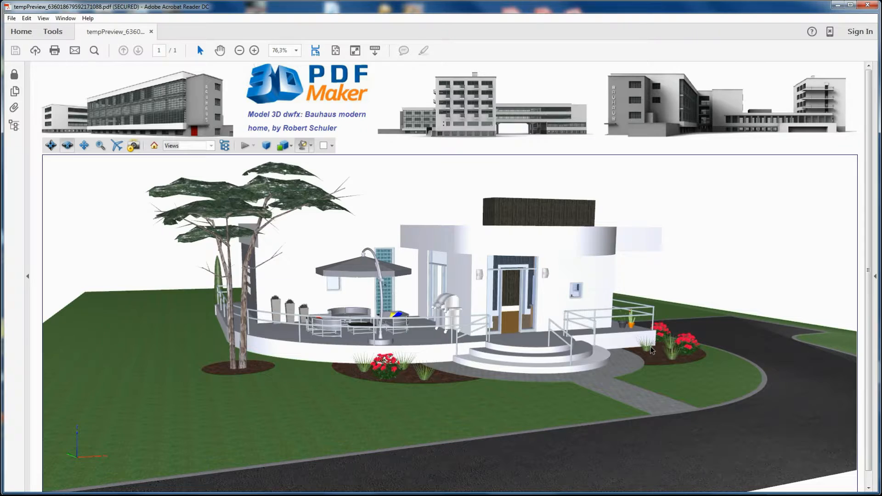
- Orbit the house to examine the curved glass facade up close, and restore the default view
left_click_drag(657, 349, 319, 353)
left_click_drag(683, 346, 318, 341)
left_click_drag(694, 328, 200, 332)
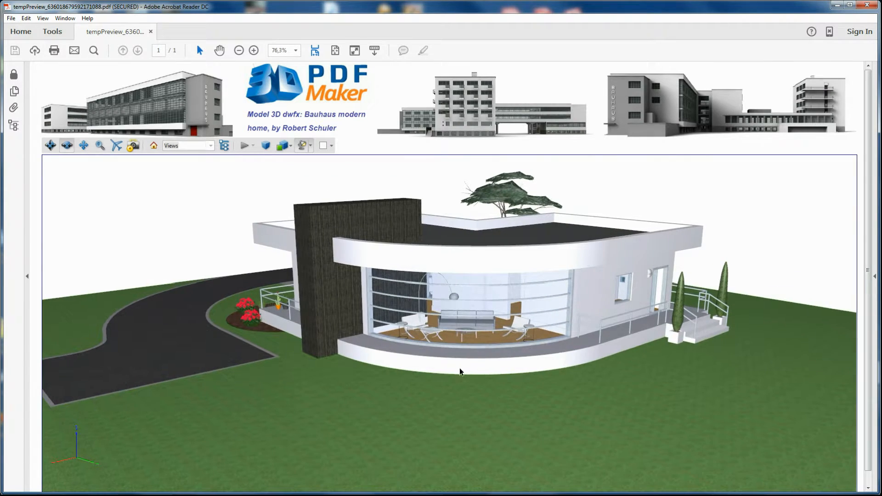
scroll(460, 371, "up", 5)
scroll(460, 371, "up", 1)
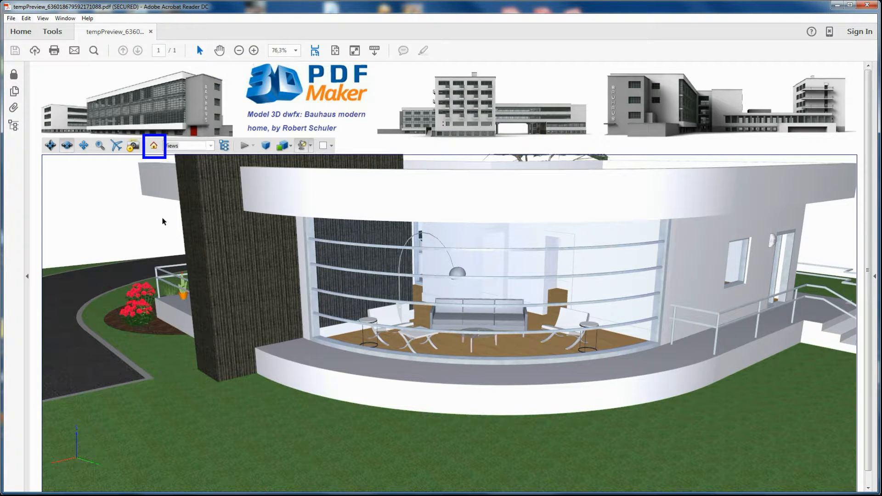
left_click(154, 146)
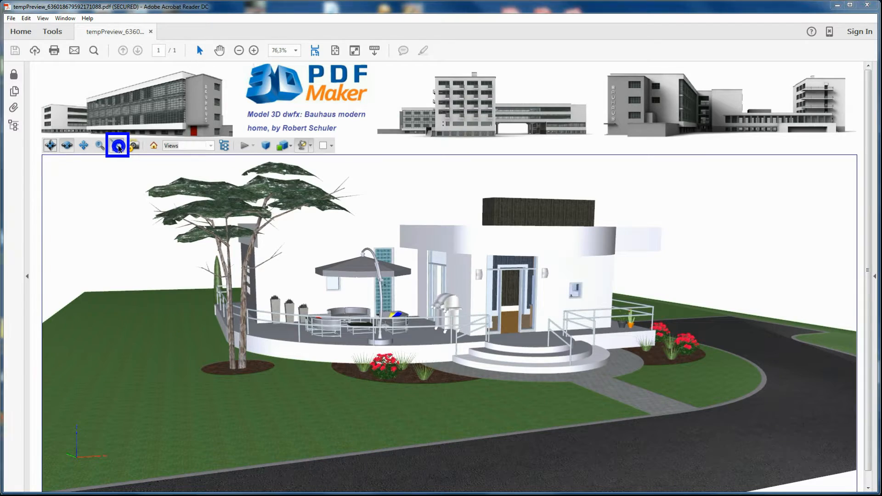
- Fly through the entrance to examine the house's kitchen interior, and restore the default view
left_click_drag(478, 303, 550, 339)
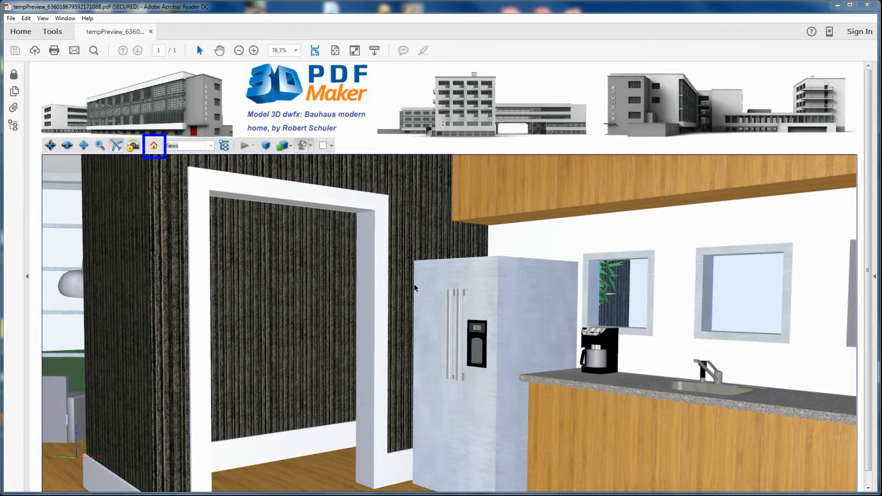
left_click(154, 146)
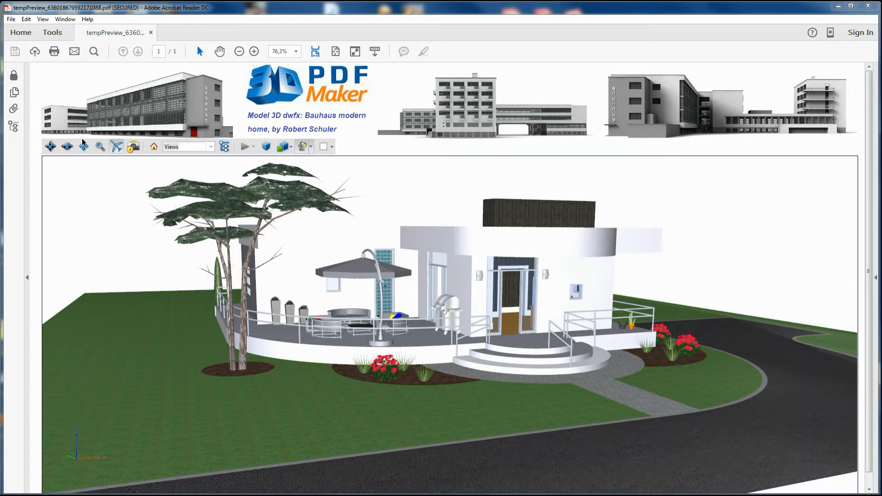
- Save a copy of the previewed 3D PDF as My_1_Revit 3D in the My 3D PDF folder
left_click(11, 19)
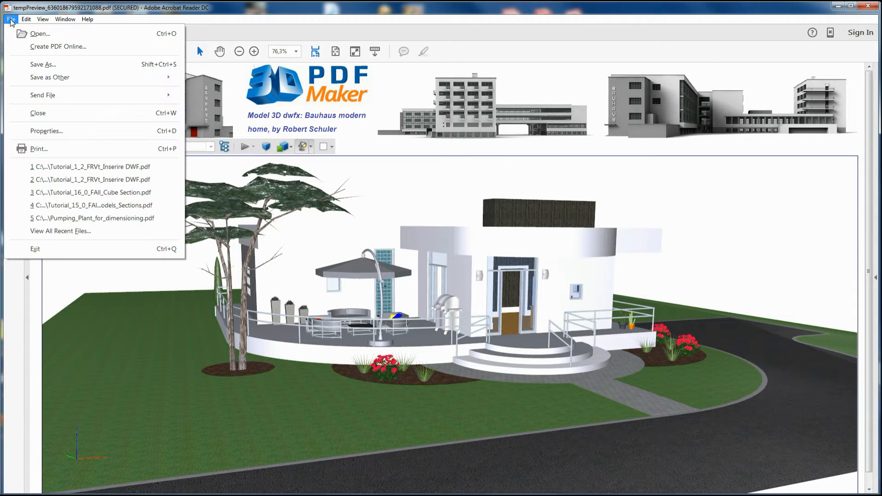
left_click(31, 68)
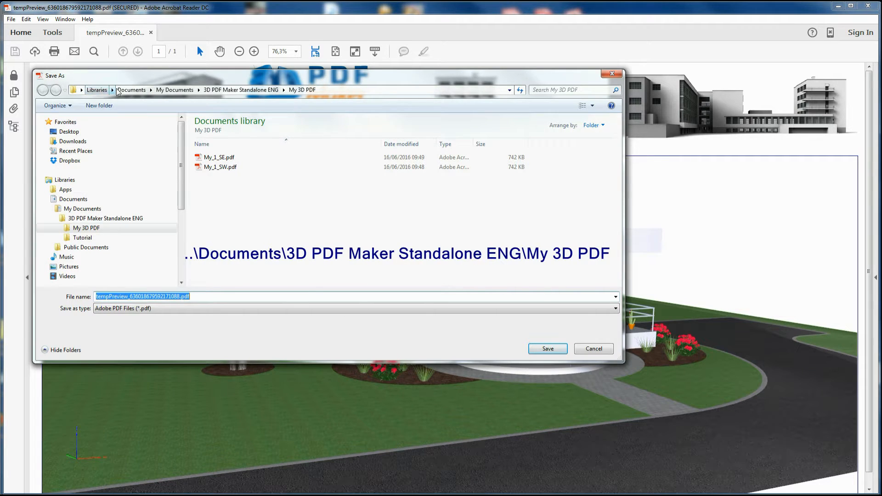
left_click(192, 297)
left_click_drag(192, 296, 75, 302)
type("My_1_Revit 3D")
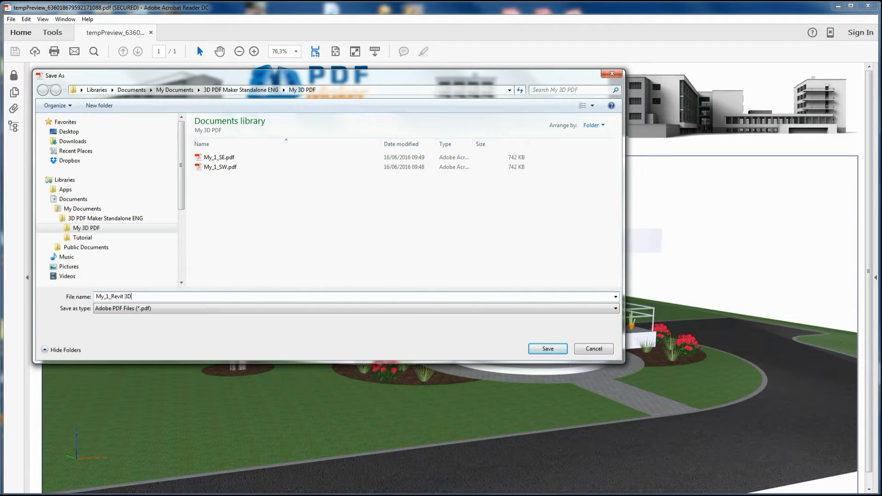
left_click(552, 352)
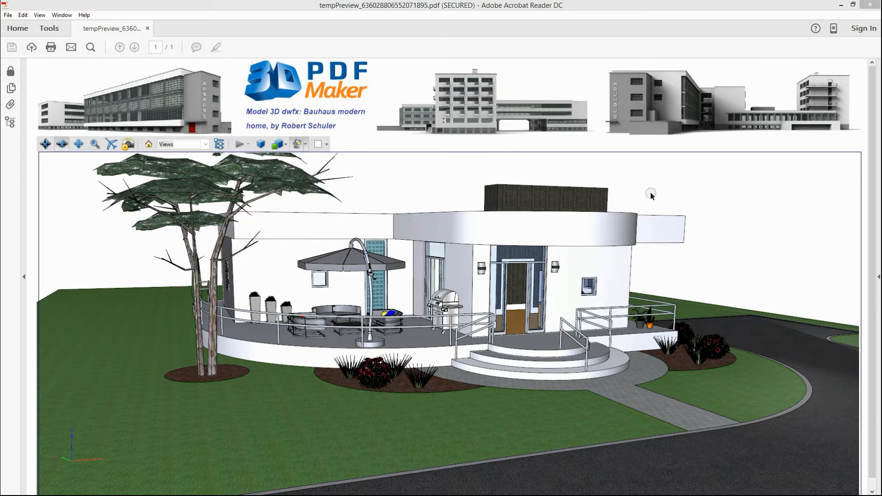
- Close the Adobe Reader preview and close the document in 3D PDF Maker Standalone without saving it
left_click(787, 28)
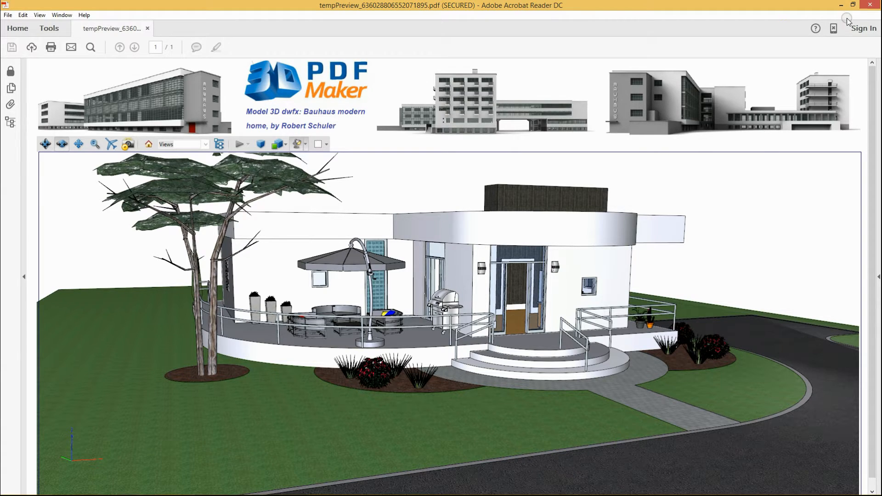
left_click(870, 6)
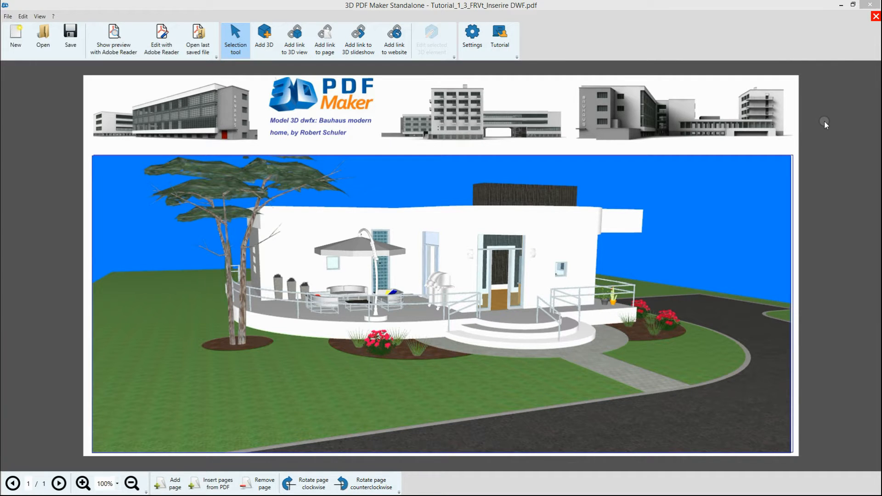
left_click(871, 6)
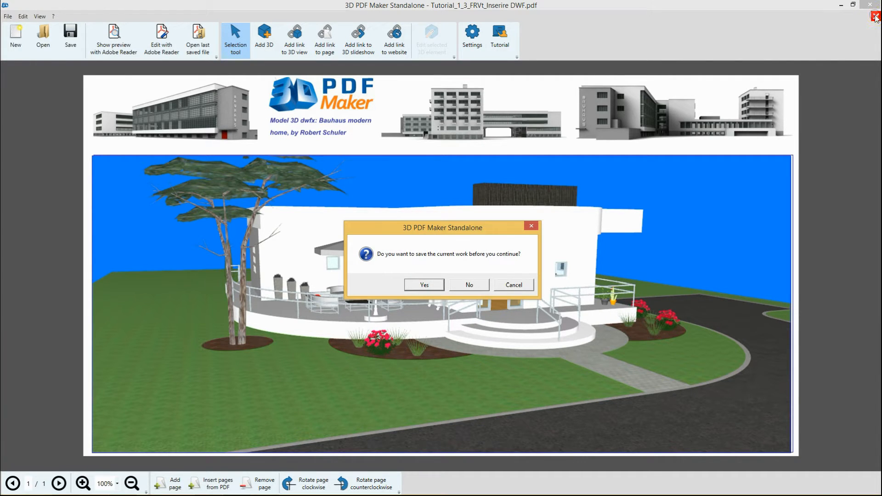
left_click(467, 283)
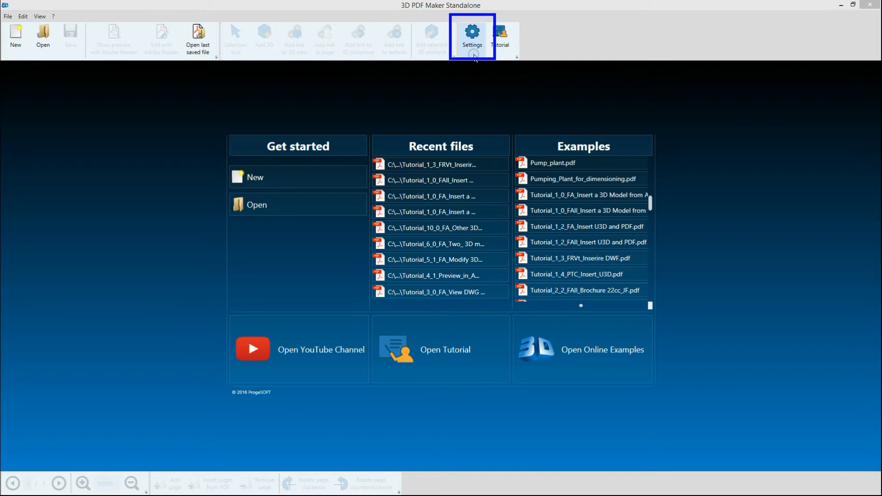
- Enable the Correct Orientation dialog for newly loaded models and set the default 3D view background color to white
left_click(474, 53)
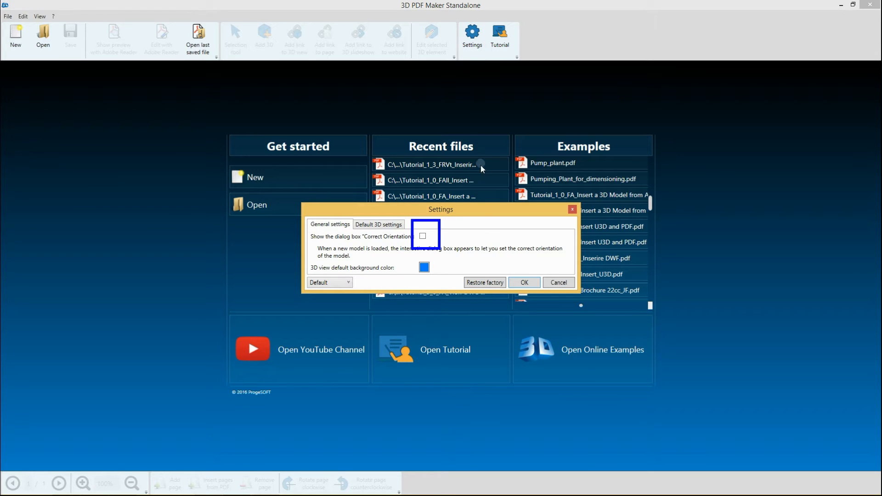
left_click(422, 237)
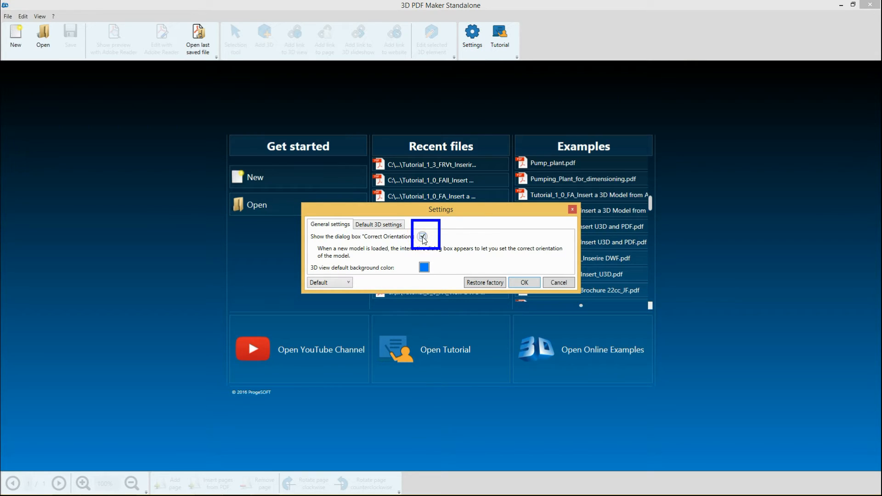
left_click(425, 268)
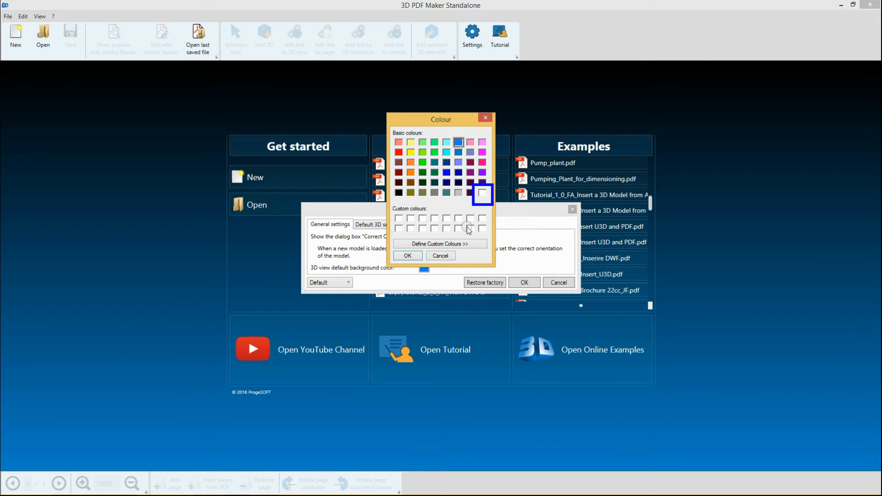
left_click(482, 194)
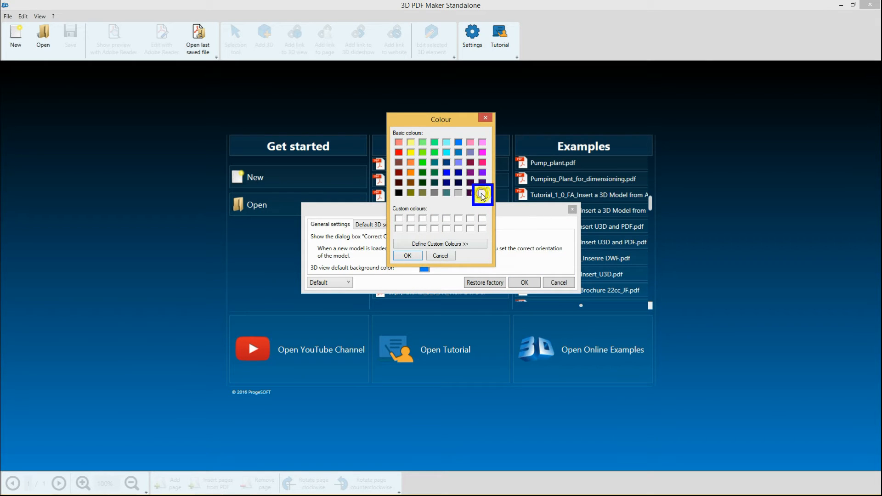
left_click(410, 257)
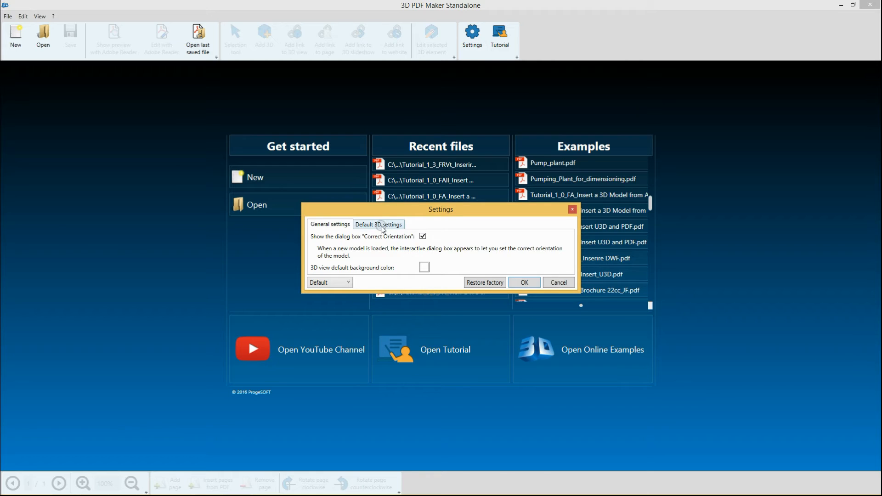
- Raise the light multiplier and set the rendering style to Solid Outline in the default 3D settings, and accept the settings
left_click(381, 225)
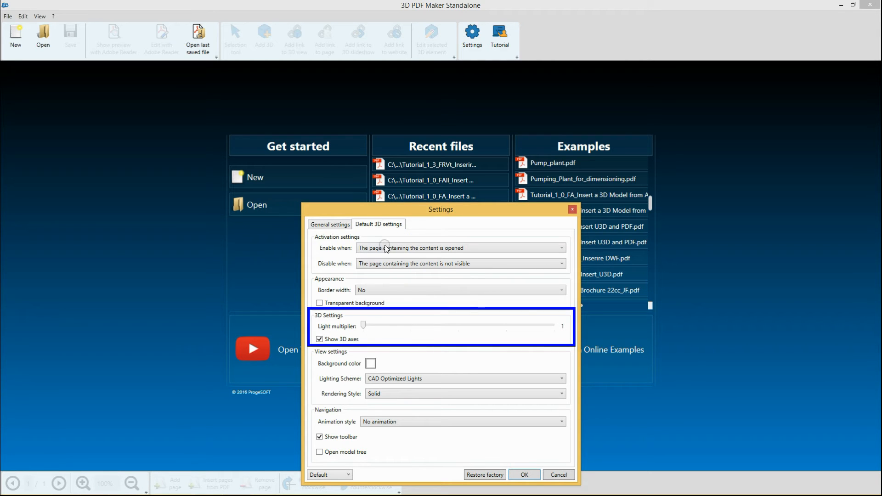
left_click(384, 326)
left_click(408, 394)
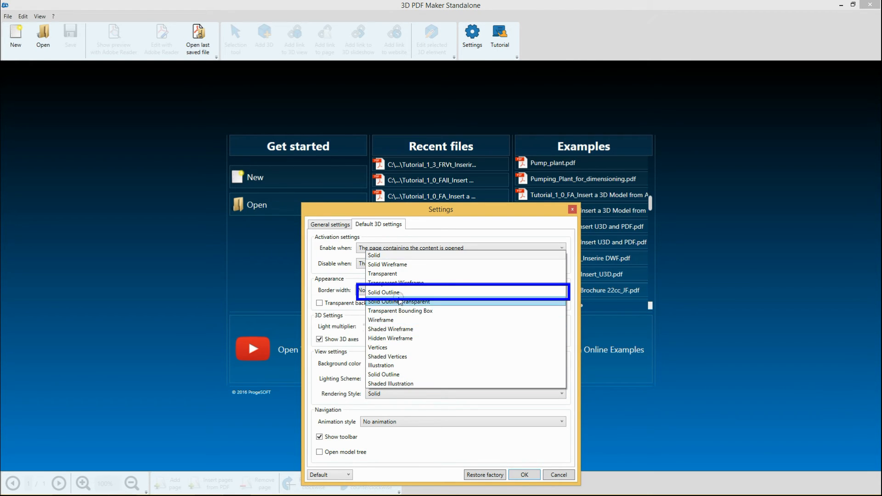
left_click(395, 293)
left_click(527, 475)
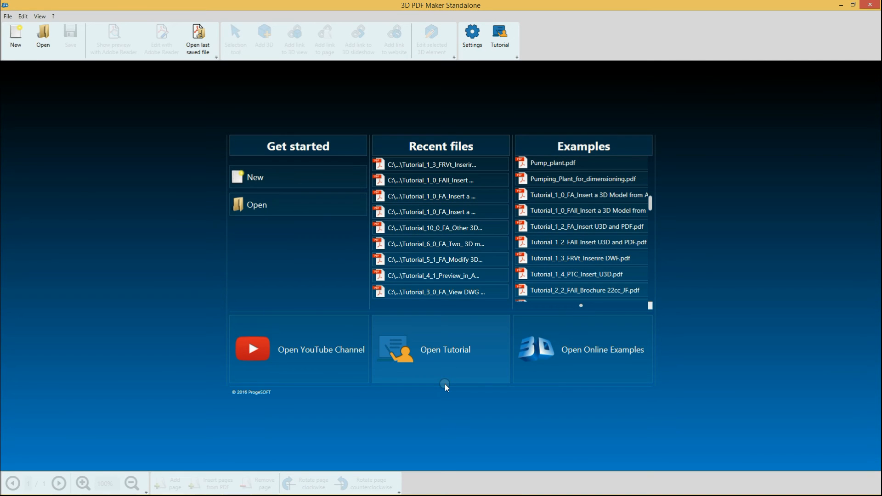
- View the list of available tutorials and close it
left_click(445, 383)
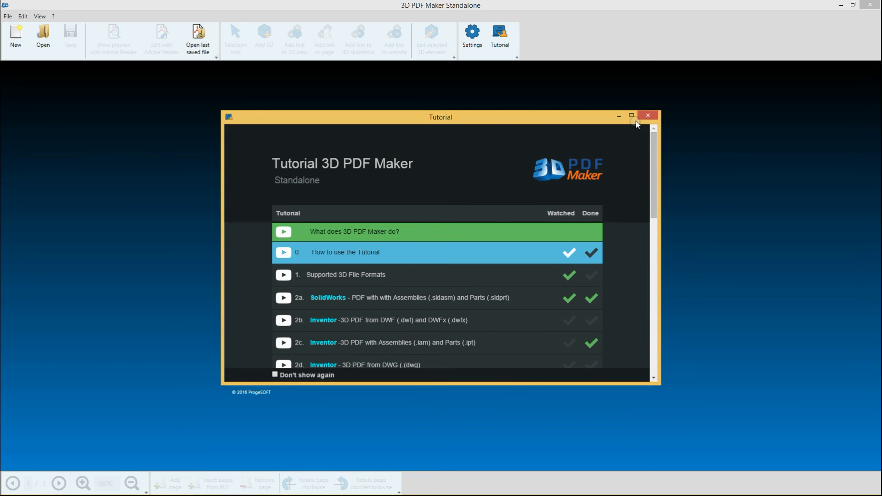
left_click(648, 116)
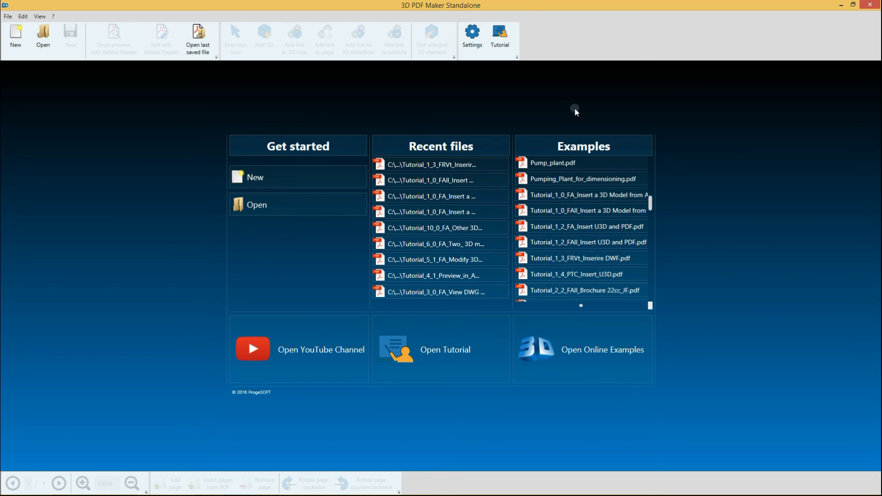